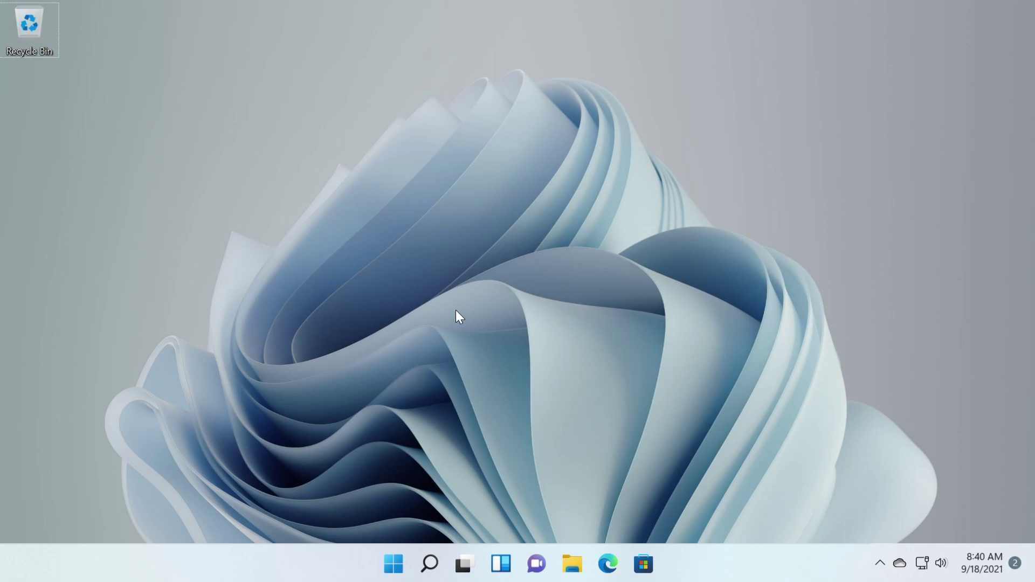
Step: Toggle the widgets board open, closed and open again, then snip a rectangle of the wallpaper
{"action": "key", "text": "super+w"}
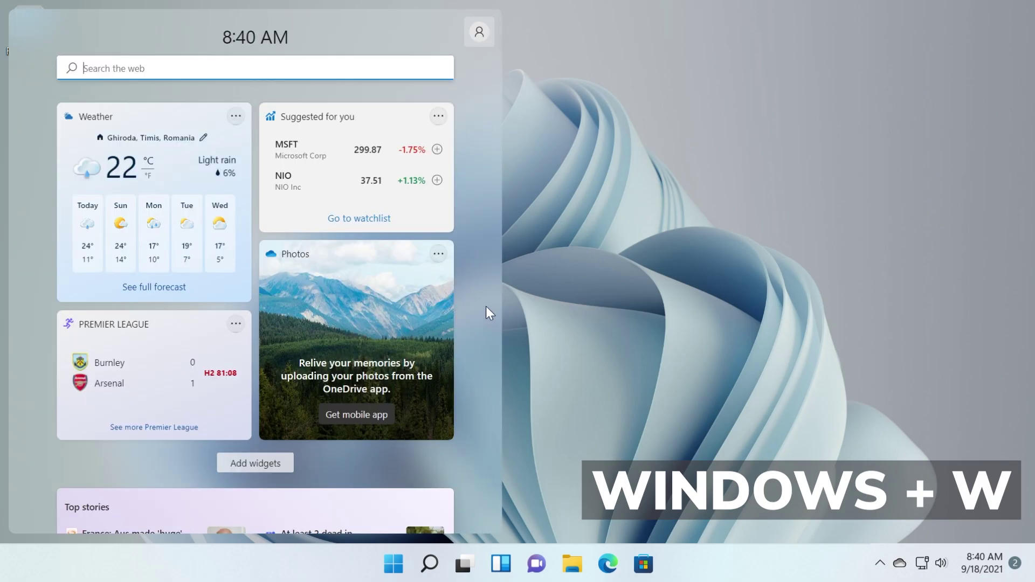
{"action": "key", "text": "super+w"}
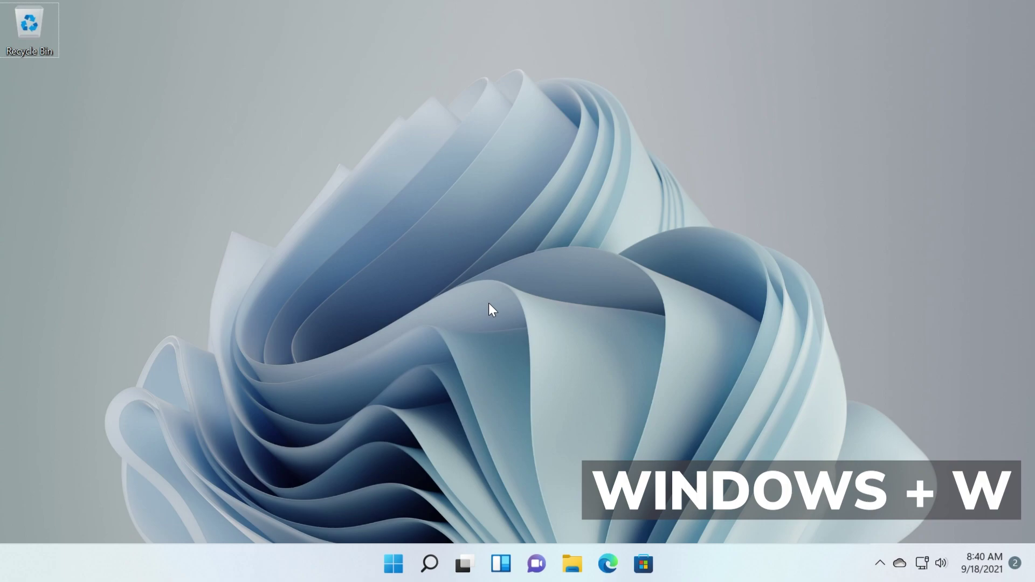
{"action": "key", "text": "super+w"}
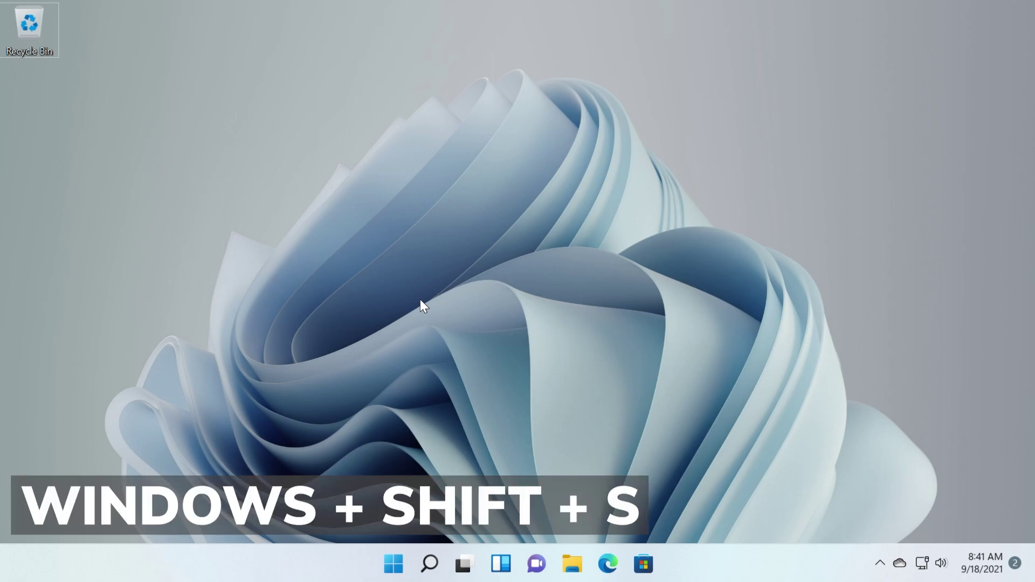
{"action": "key", "text": "super+shift+s"}
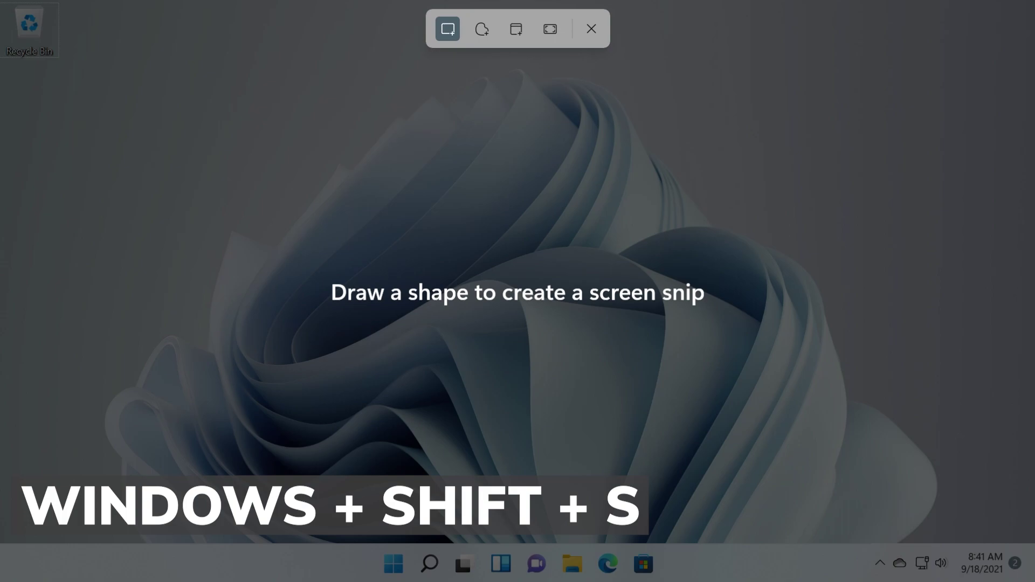
{"action": "left_click_drag", "start_coordinate": [105, 114], "coordinate": [881, 501]}
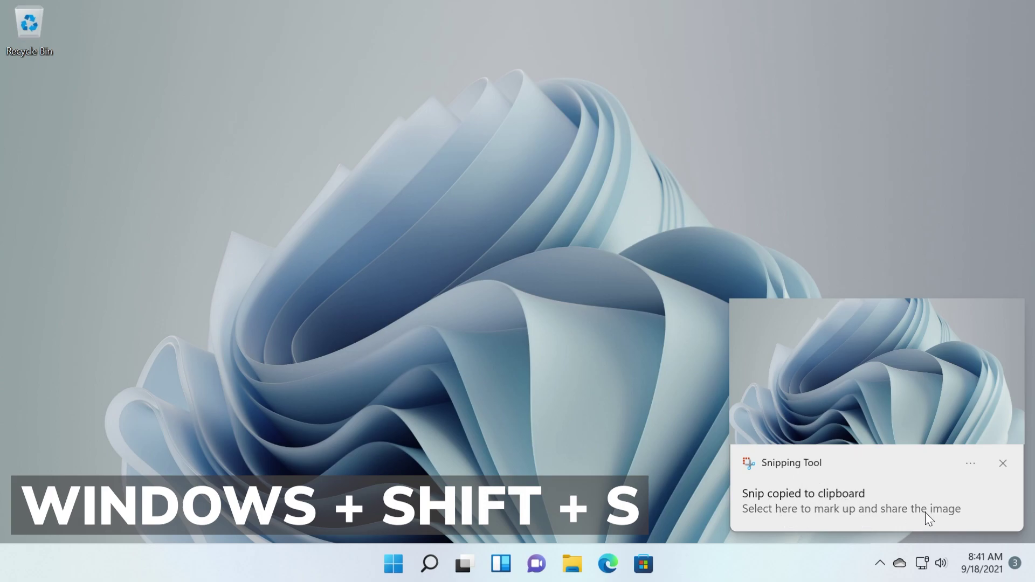
{"action": "left_click", "coordinate": [833, 488]}
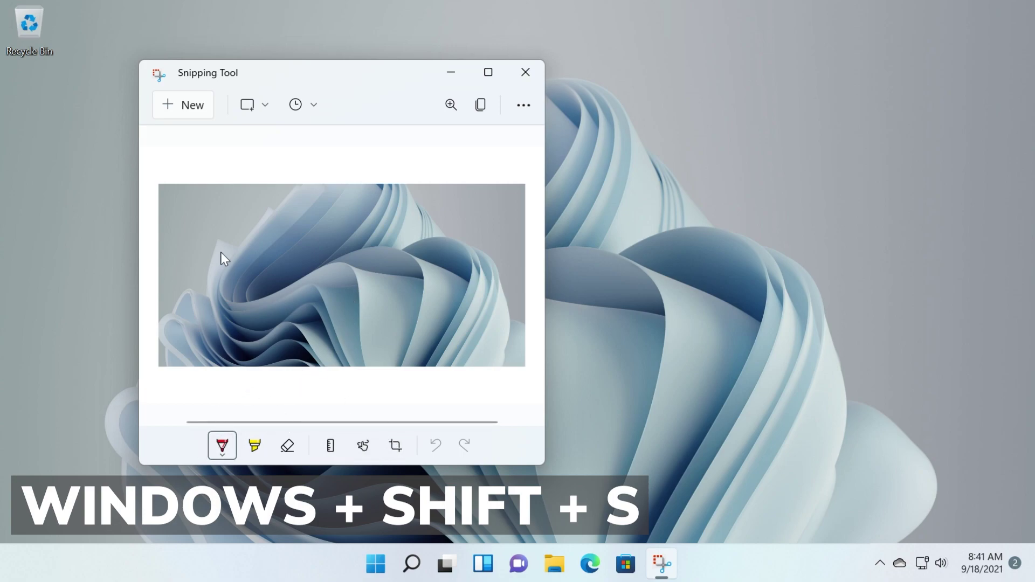
{"action": "left_click_drag", "start_coordinate": [251, 238], "coordinate": [378, 303]}
{"action": "left_click", "coordinate": [524, 106]}
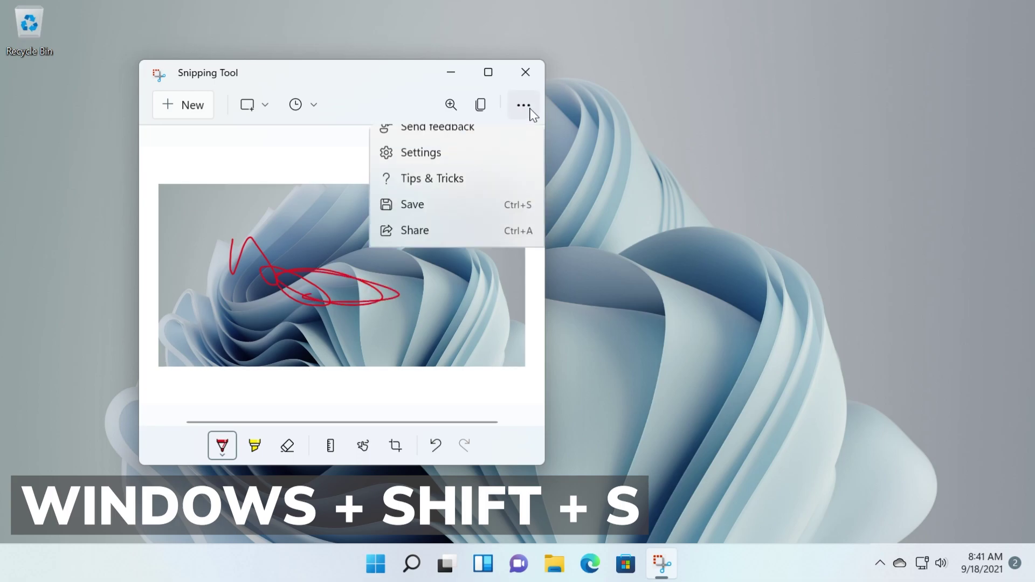
{"action": "left_click", "coordinate": [424, 297]}
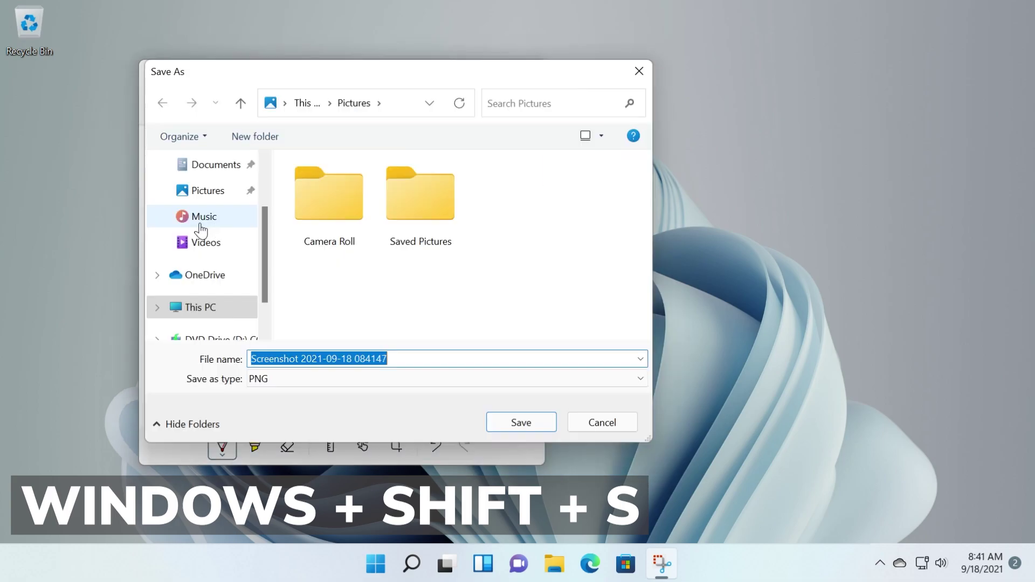
{"action": "scroll", "coordinate": [182, 226], "scroll_direction": "up", "scroll_amount": 1}
{"action": "scroll", "coordinate": [182, 227], "scroll_direction": "up", "scroll_amount": 1}
{"action": "left_click", "coordinate": [203, 198]}
{"action": "left_click", "coordinate": [521, 422]}
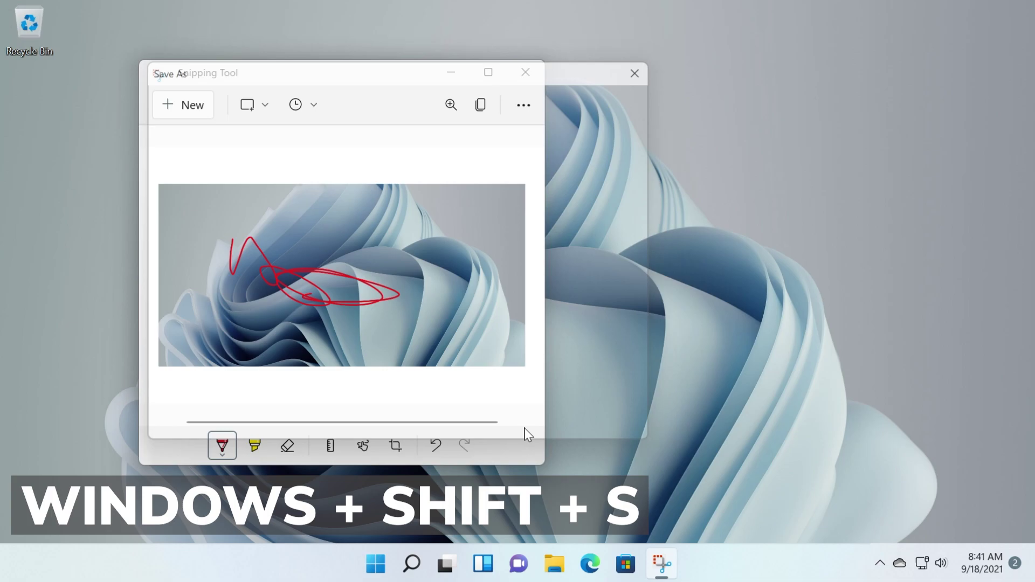
Step: Close Snipping Tool, then view the saved screenshot from the desktop and close the viewer
{"action": "left_click", "coordinate": [526, 71]}
{"action": "double_click", "coordinate": [36, 127]}
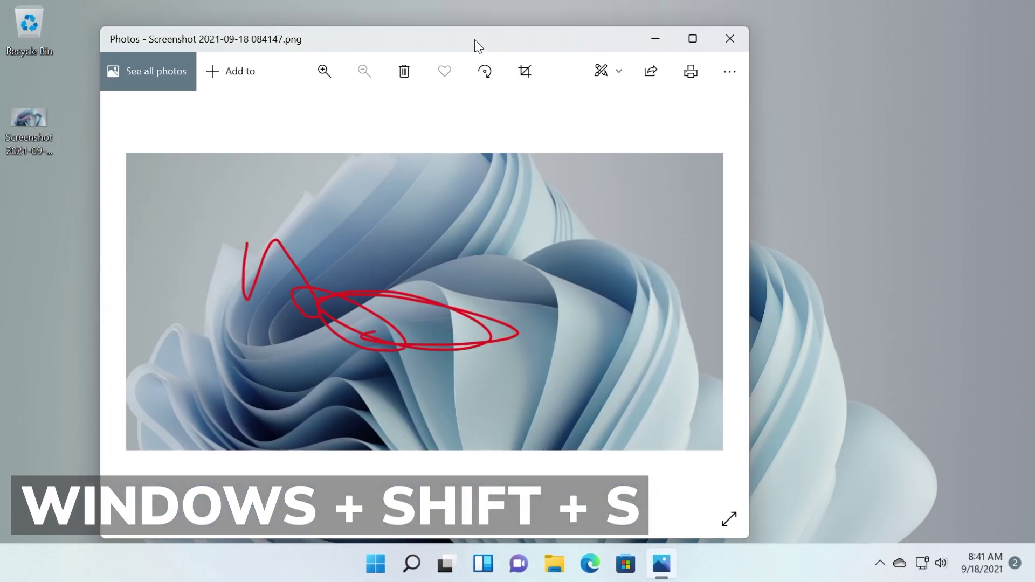
{"action": "left_click", "coordinate": [731, 41]}
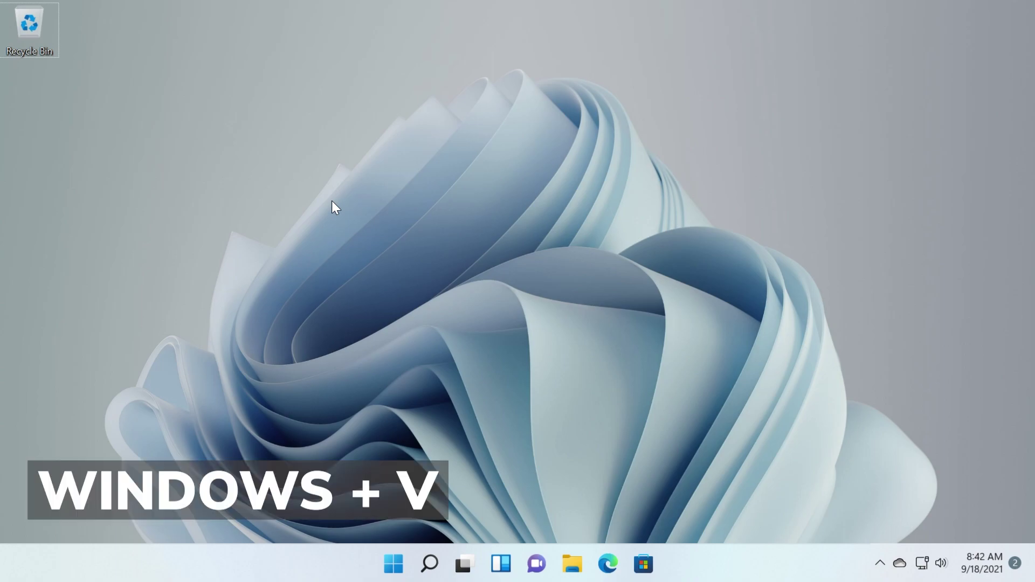
Step: Turn on clipboard history with Windows+V and pick its asdasd entry
{"action": "key", "text": "super+v"}
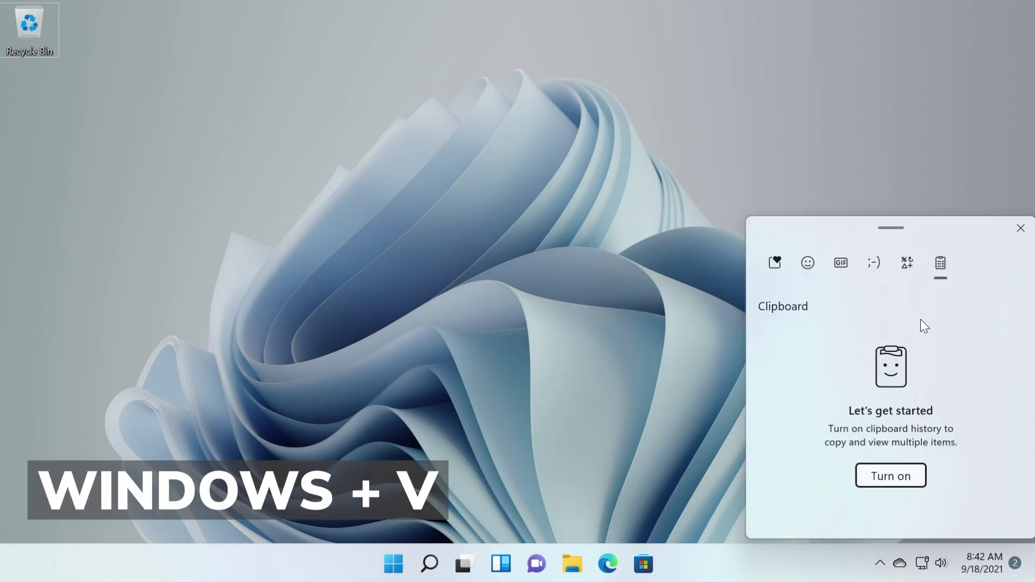
{"action": "left_click", "coordinate": [897, 474]}
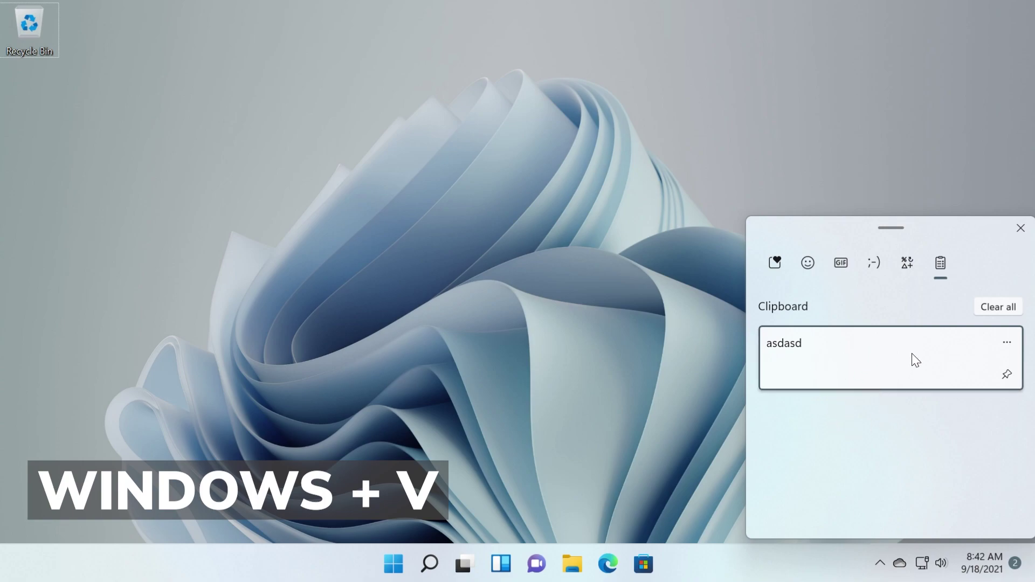
{"action": "left_click", "coordinate": [839, 373]}
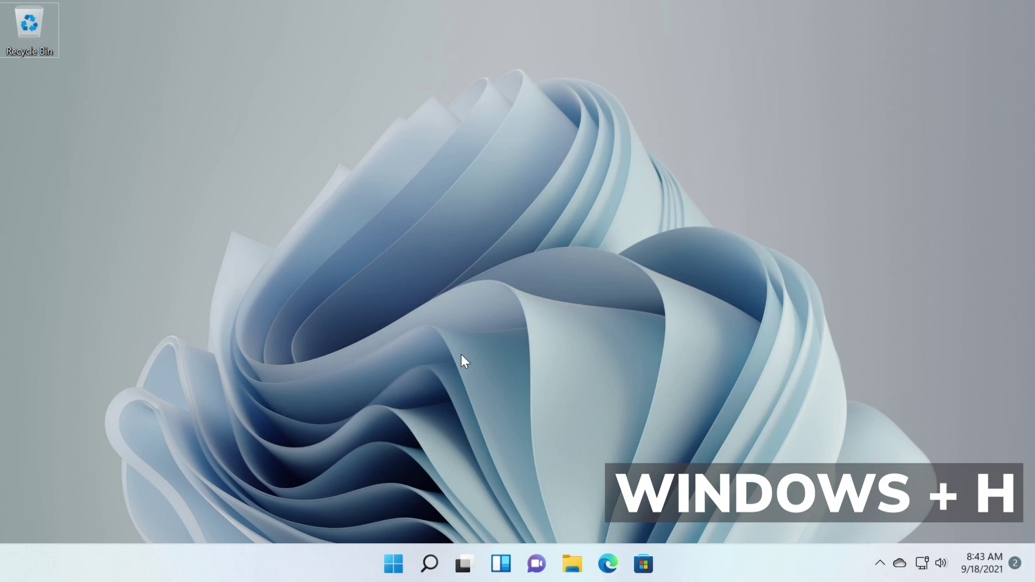
Step: Over Windows search, start voice typing, listen for dictation, and show its launcher and auto-punctuation settings
{"action": "left_click", "coordinate": [432, 570]}
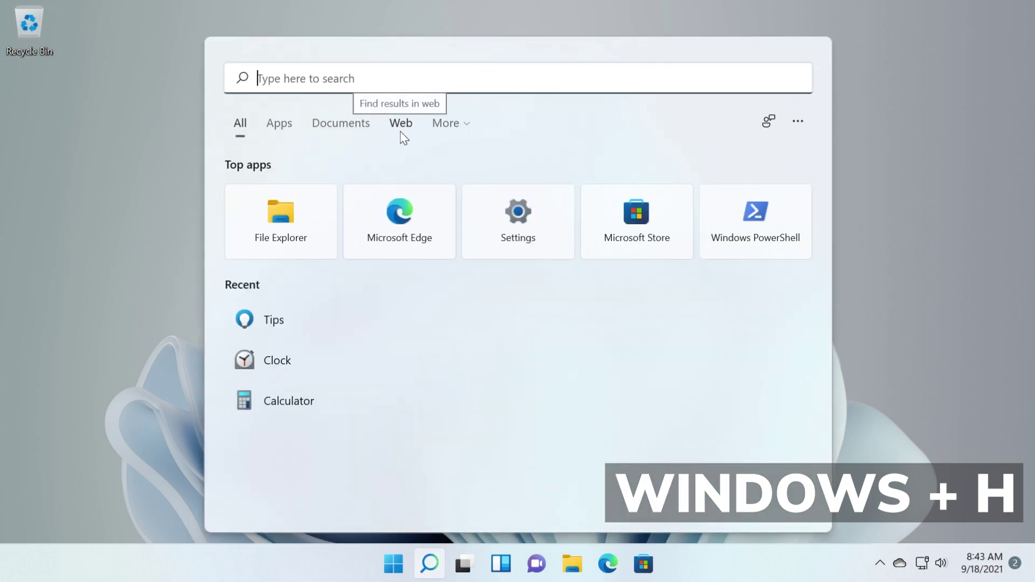
{"action": "key", "text": "super+h"}
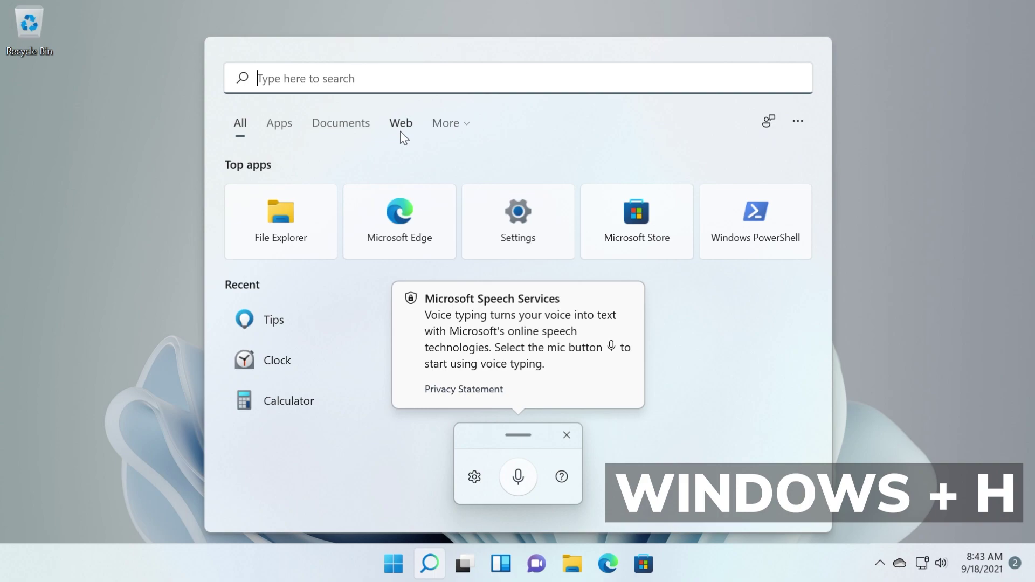
{"action": "left_click", "coordinate": [519, 476]}
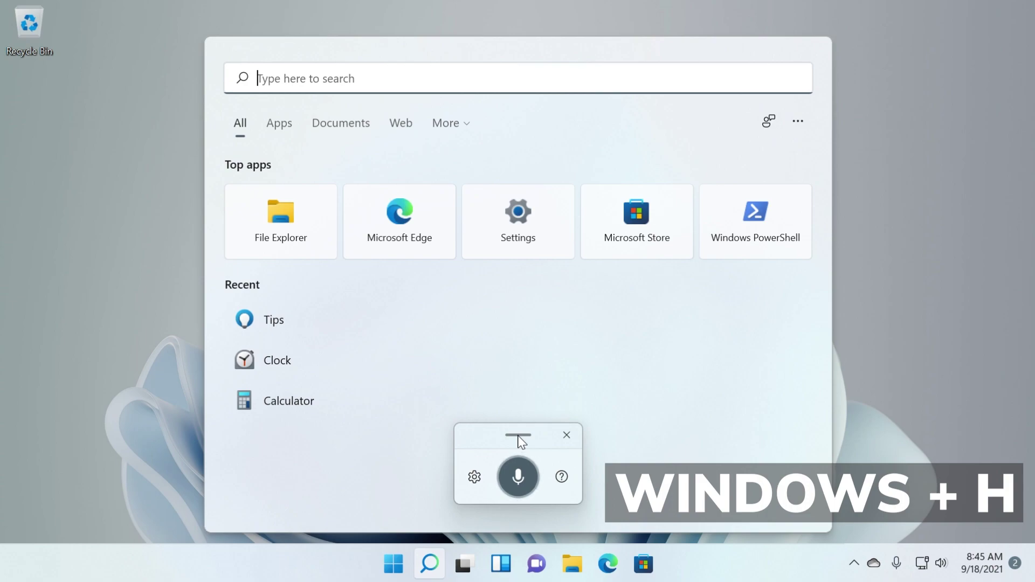
{"action": "left_click", "coordinate": [474, 477]}
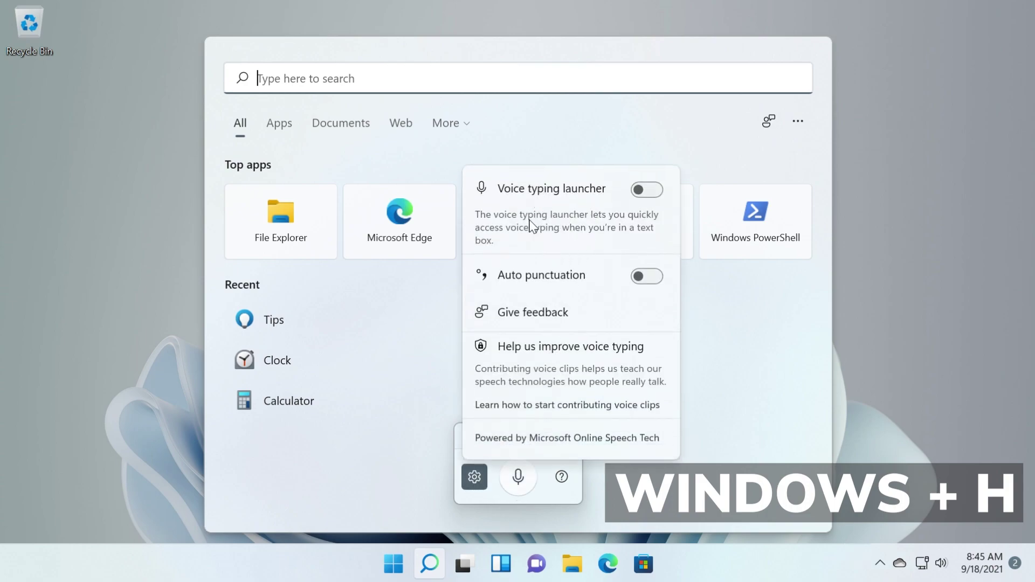
Step: Close search, open the emoji panel with Windows+period, and browse down to Kaomoji and Symbols
{"action": "key", "text": "Escape"}
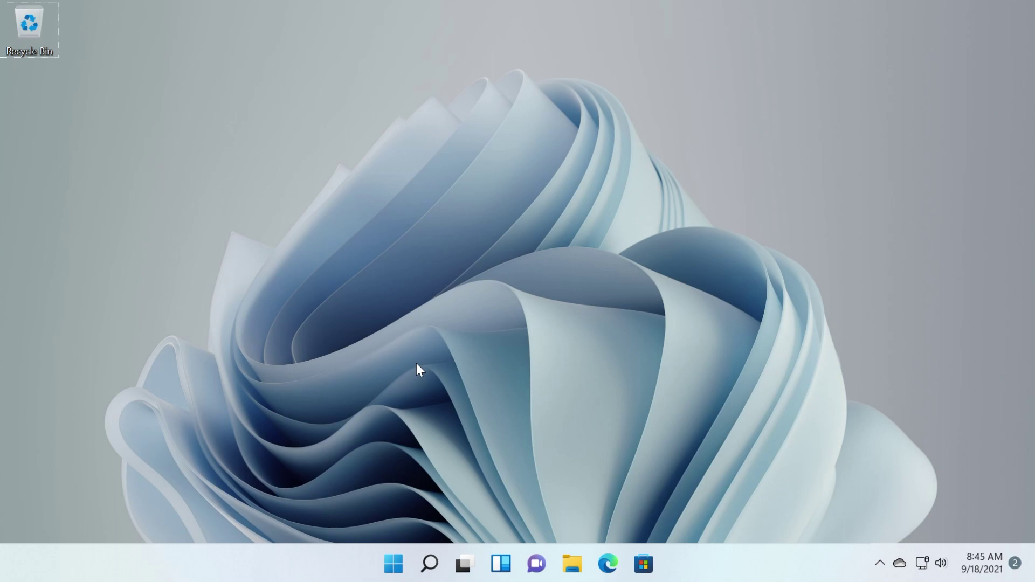
{"action": "key", "text": "super+period"}
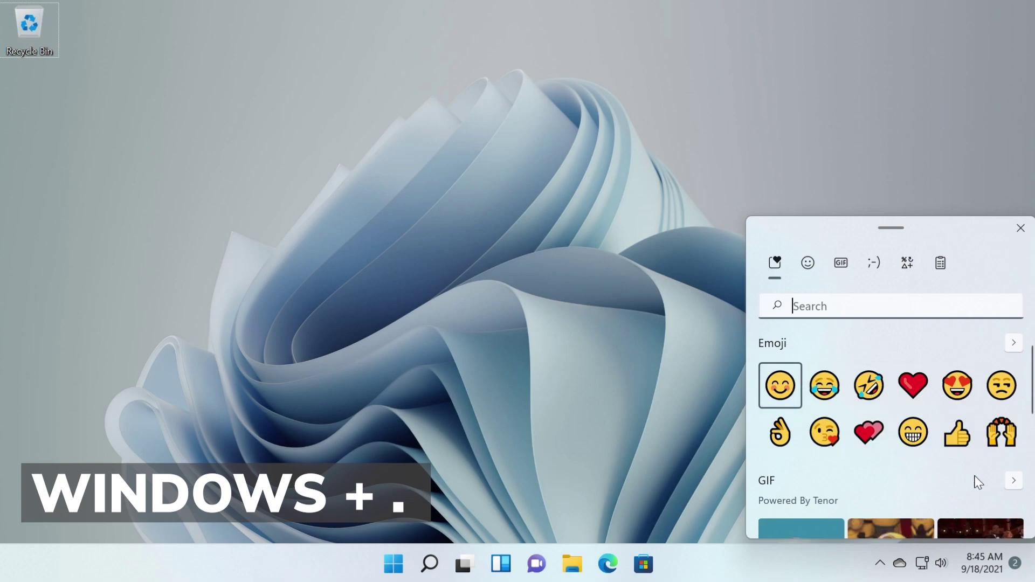
{"action": "left_click", "coordinate": [805, 261]}
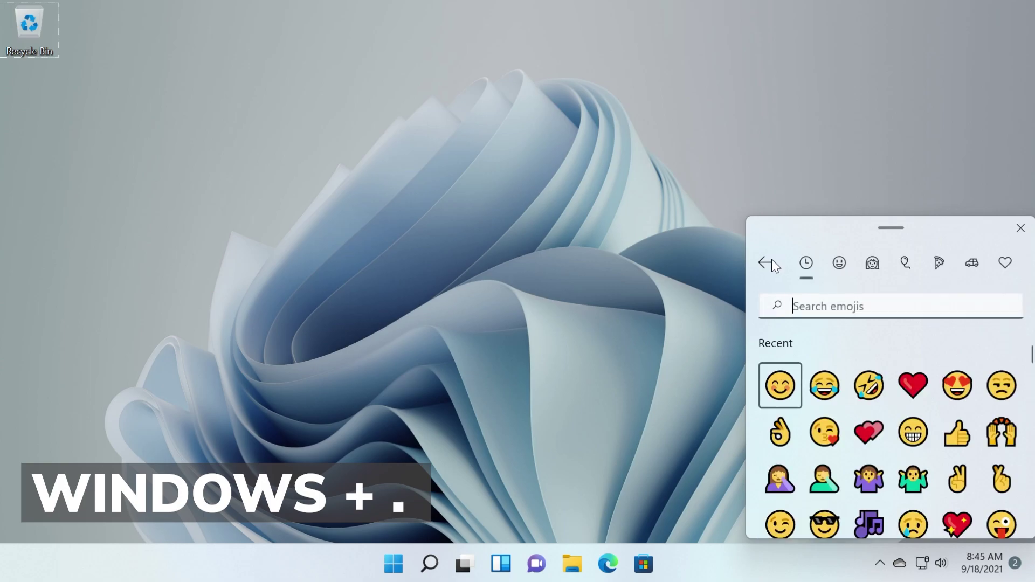
{"action": "left_click", "coordinate": [760, 257]}
{"action": "scroll", "coordinate": [833, 437], "scroll_direction": "down", "scroll_amount": 2}
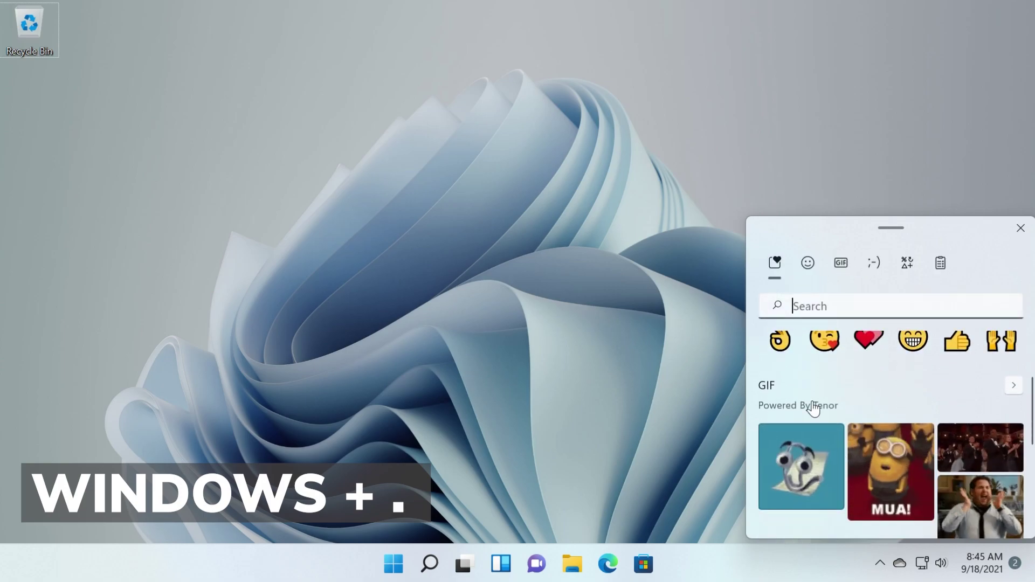
{"action": "scroll", "coordinate": [836, 407], "scroll_direction": "down", "scroll_amount": 3}
{"action": "scroll", "coordinate": [837, 411], "scroll_direction": "up", "scroll_amount": 1}
{"action": "scroll", "coordinate": [796, 377], "scroll_direction": "down", "scroll_amount": 1}
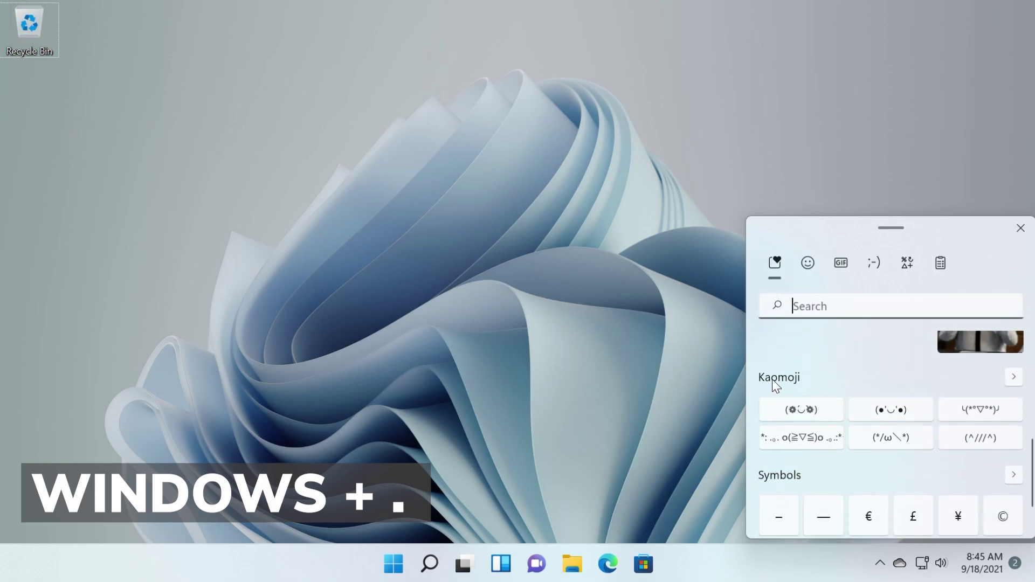
{"action": "scroll", "coordinate": [797, 410], "scroll_direction": "down", "scroll_amount": 1}
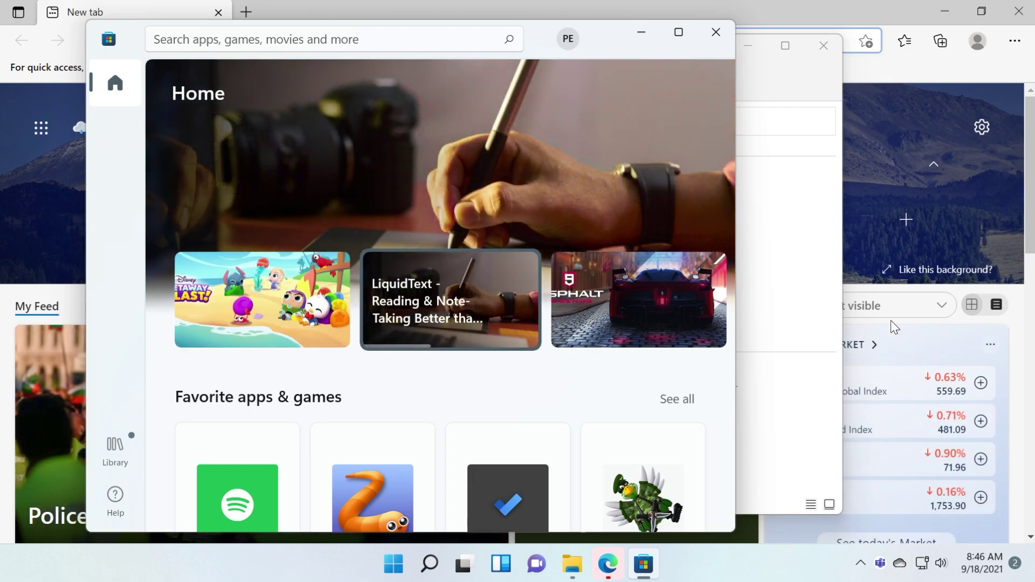
Step: Minimize all windows with Windows+D to reveal the desktop
{"action": "key", "text": "super+d"}
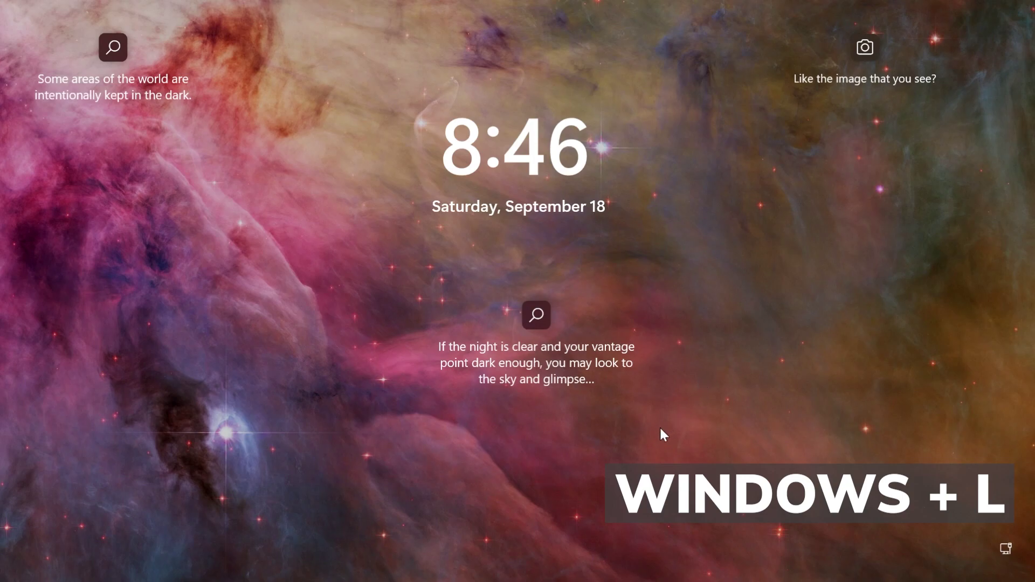
Step: Sign back in from the lock screen and view Store, Edge and File Explorer in Task View
{"action": "left_click", "coordinate": [642, 431]}
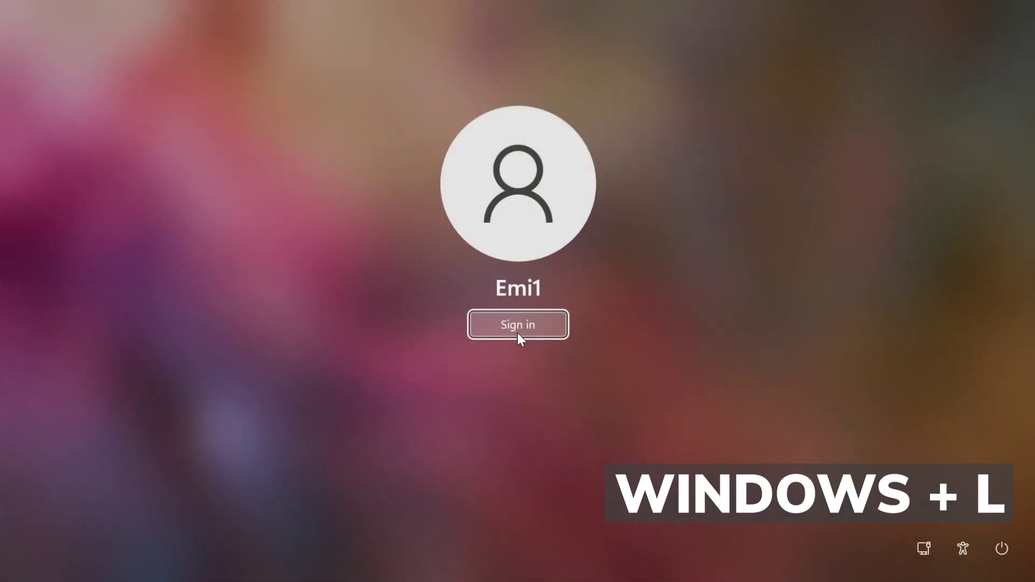
{"action": "left_click", "coordinate": [517, 326]}
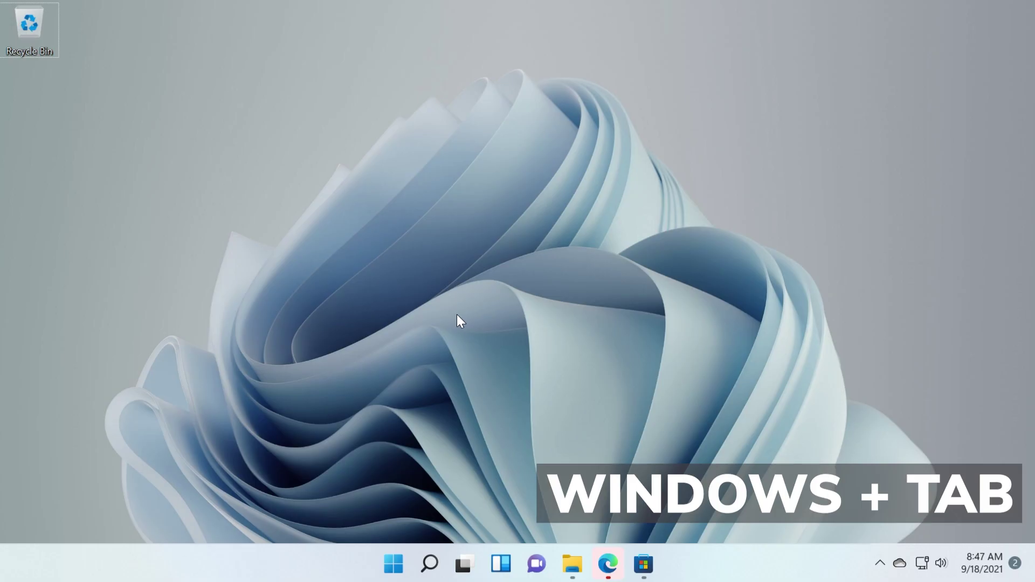
{"action": "key", "text": "super+Tab"}
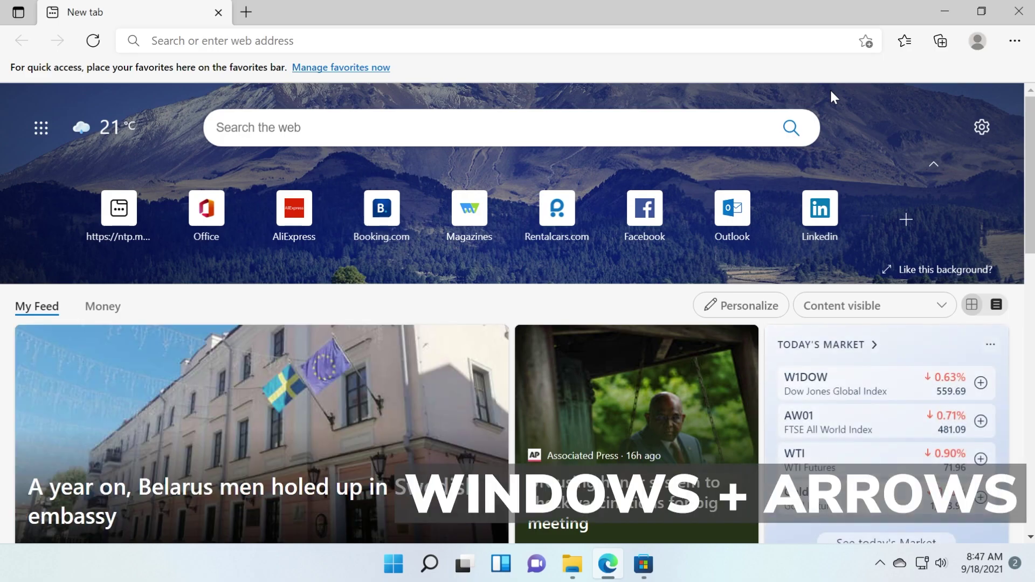
Step: Snap Edge through right half, left half and corner positions, ending in the top-left quarter
{"action": "key", "text": "super+Right"}
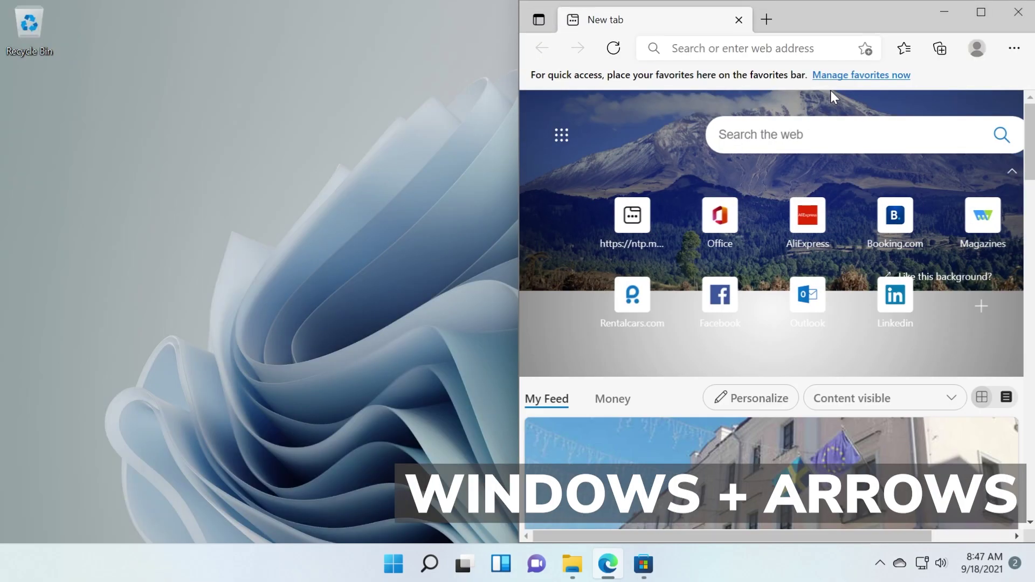
{"action": "key", "text": "super+Left"}
{"action": "key", "text": "super+Left"}
{"action": "key", "text": "super+Right"}
{"action": "key", "text": "super+Right"}
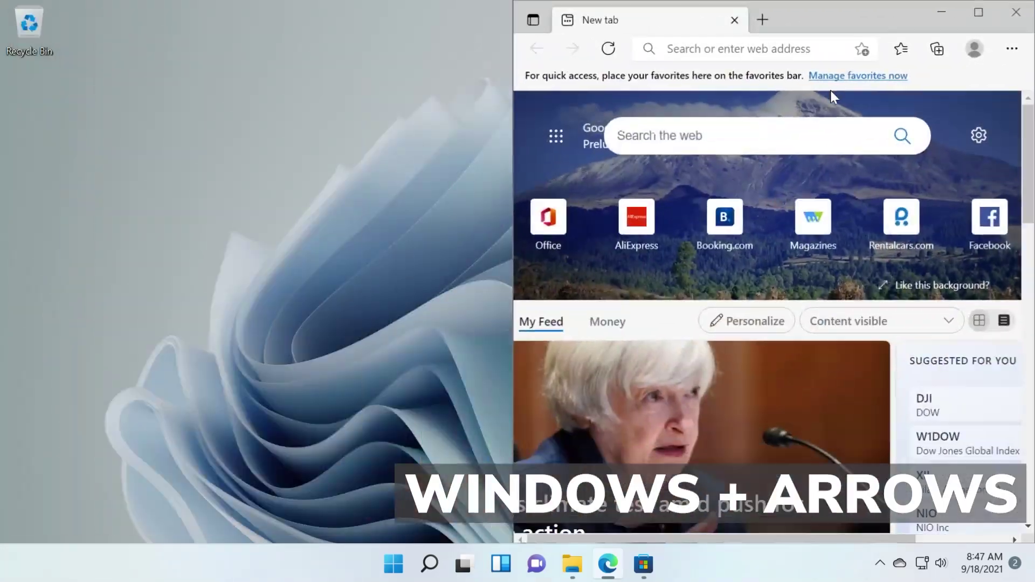
{"action": "key", "text": "super+Left"}
{"action": "key", "text": "super+Left"}
{"action": "key", "text": "super+Up"}
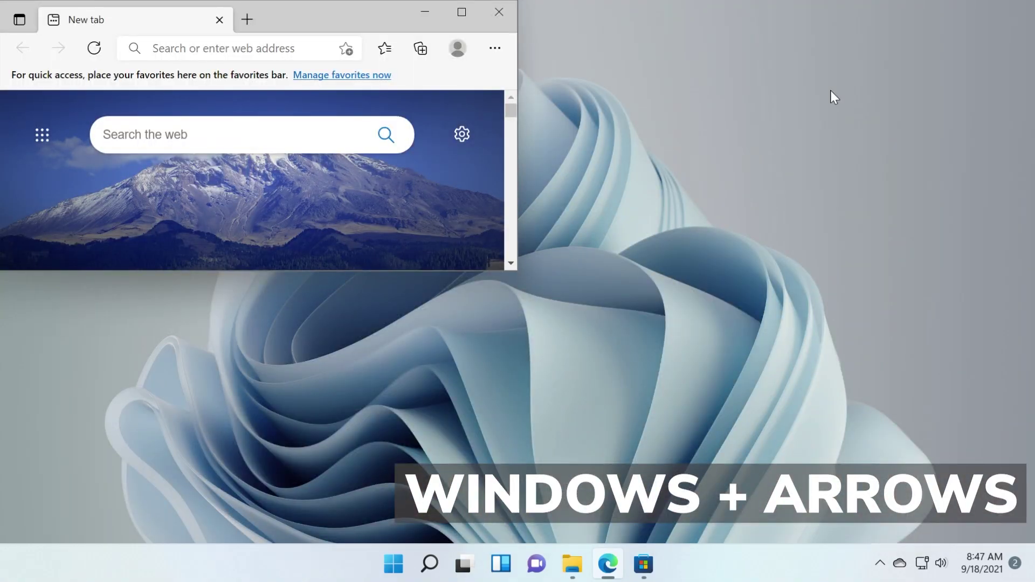
{"action": "key", "text": "super+Down"}
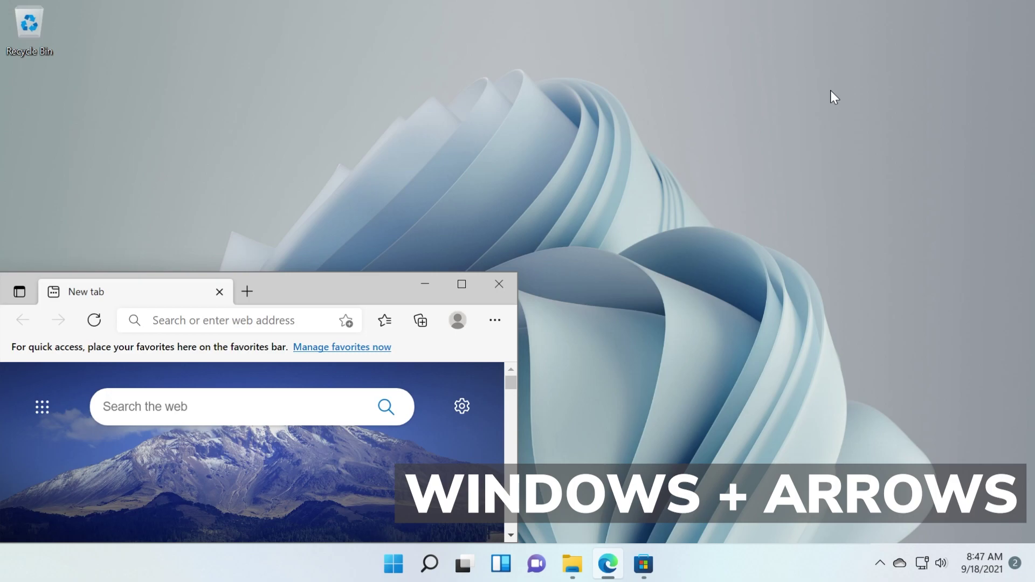
{"action": "key", "text": "super+Up"}
{"action": "key", "text": "super+Down"}
{"action": "key", "text": "super+Up"}
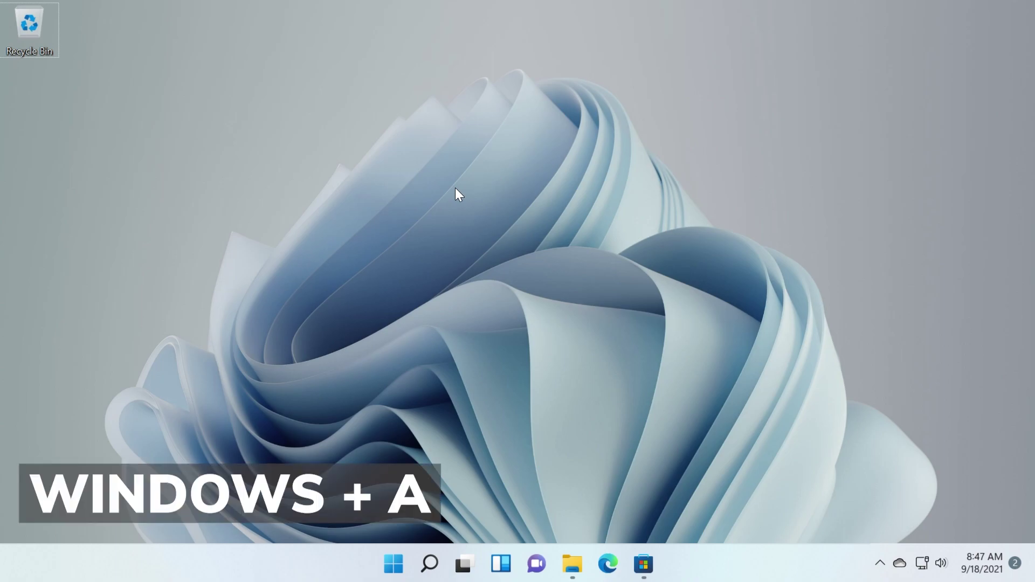
Step: Open and dismiss the Quick Settings panel twice with Windows+A
{"action": "key", "text": "super+a"}
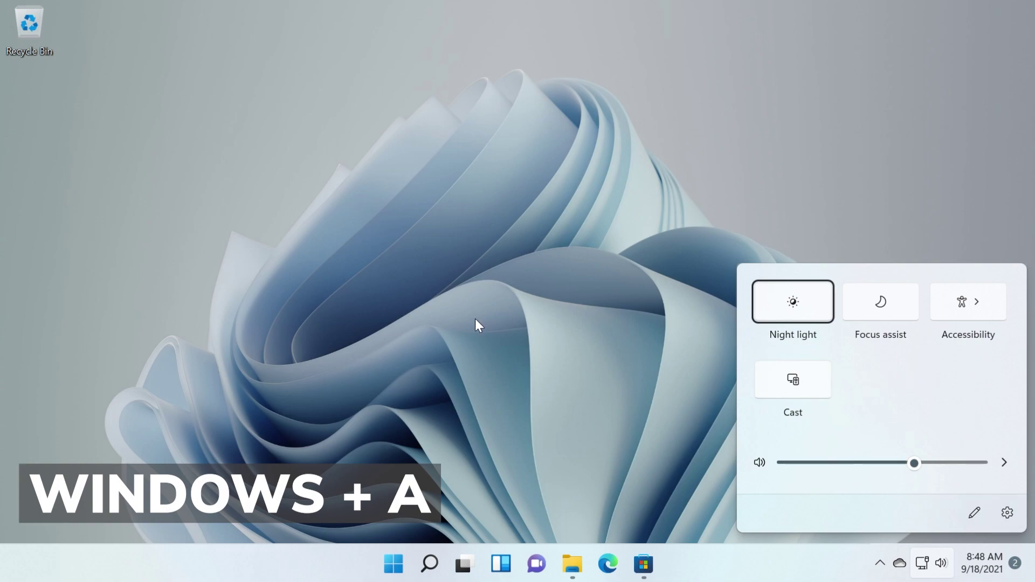
{"action": "left_click", "coordinate": [434, 304]}
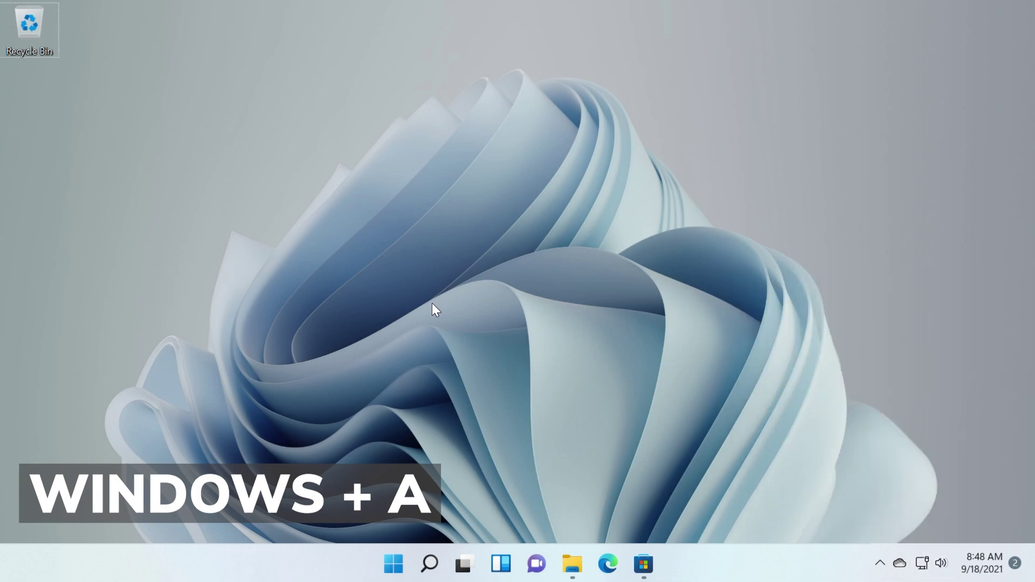
{"action": "key", "text": "super+a"}
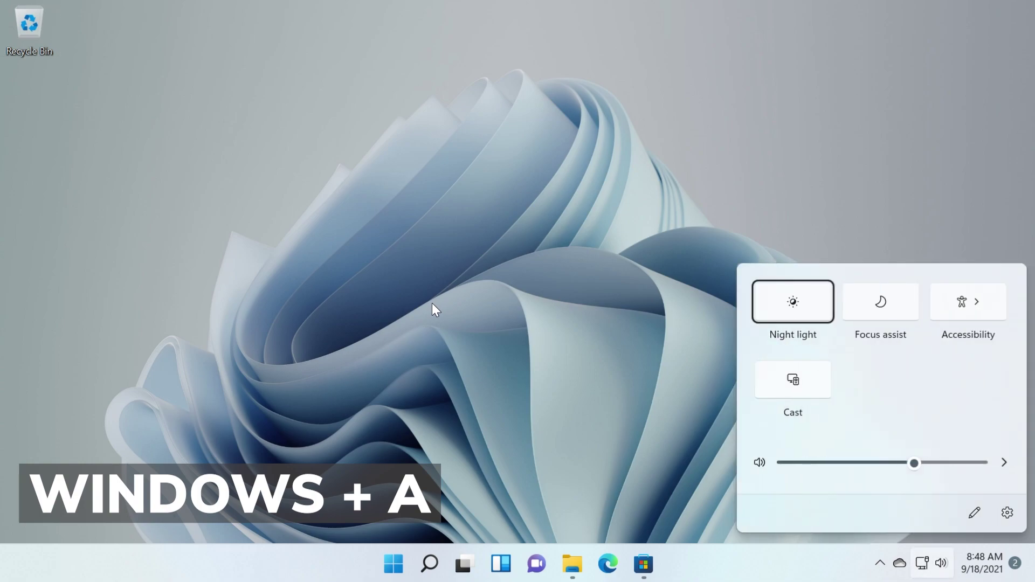
{"action": "left_click", "coordinate": [432, 304]}
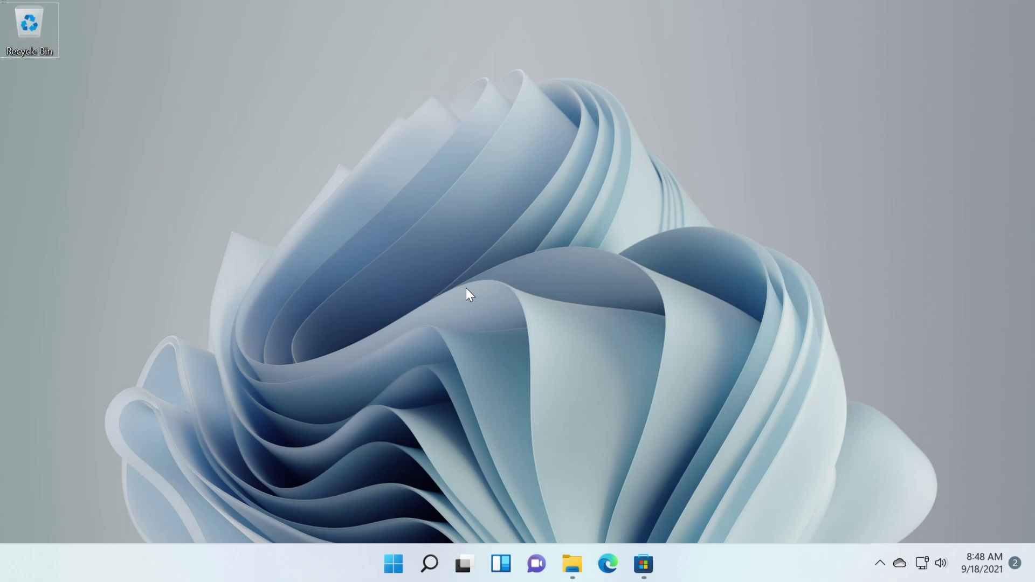